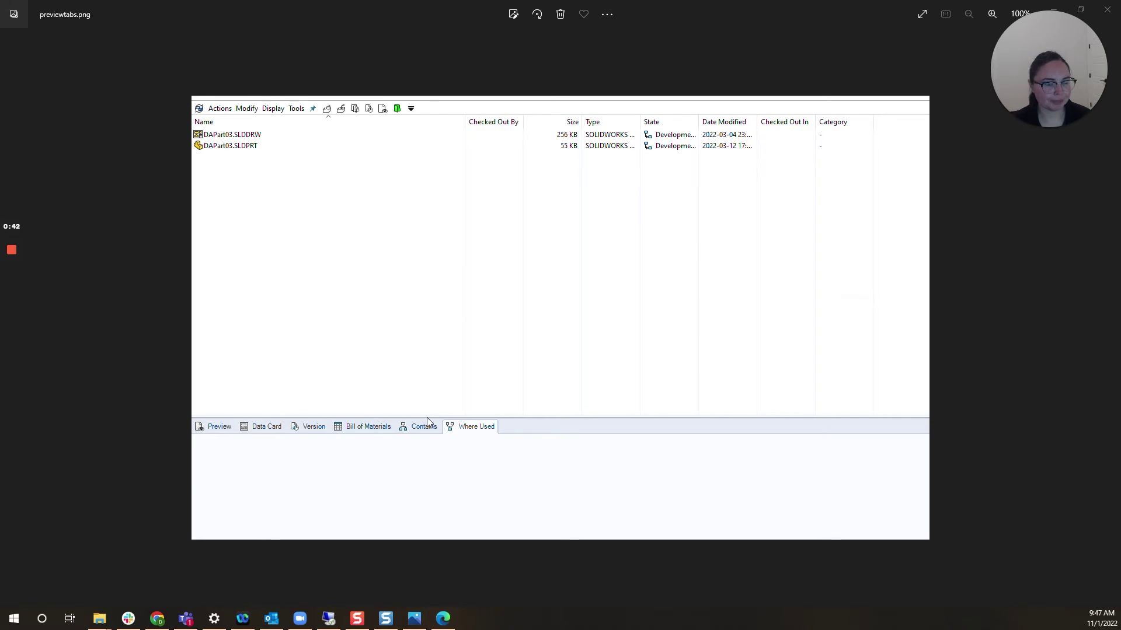
Open the remote Testing vault folder and select, then deselect, DAPart03.SLDDRW.
{"action": "left_click", "coordinate": [328, 619]}
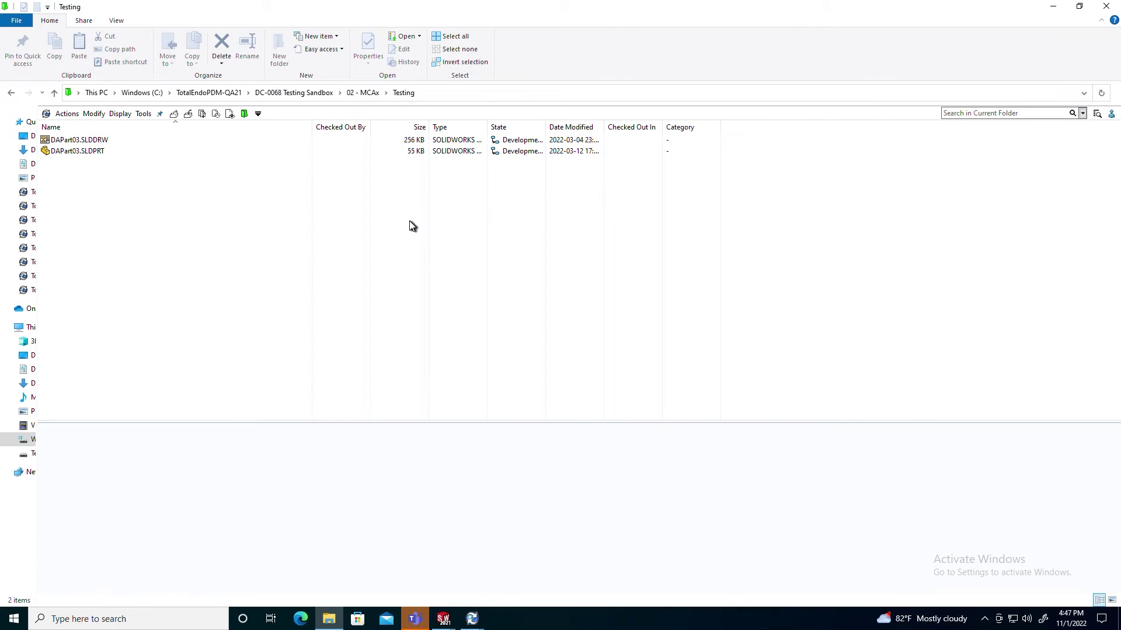
{"action": "mouse_move", "coordinate": [27, 333]}
{"action": "left_click", "coordinate": [104, 140]}
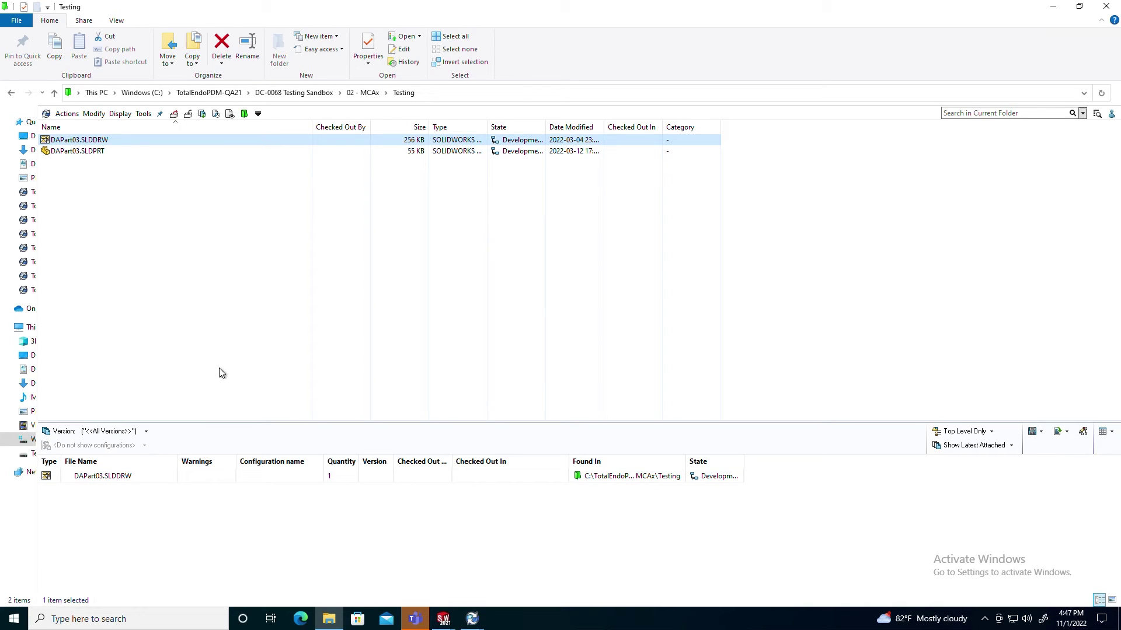
{"action": "left_click", "coordinate": [273, 266]}
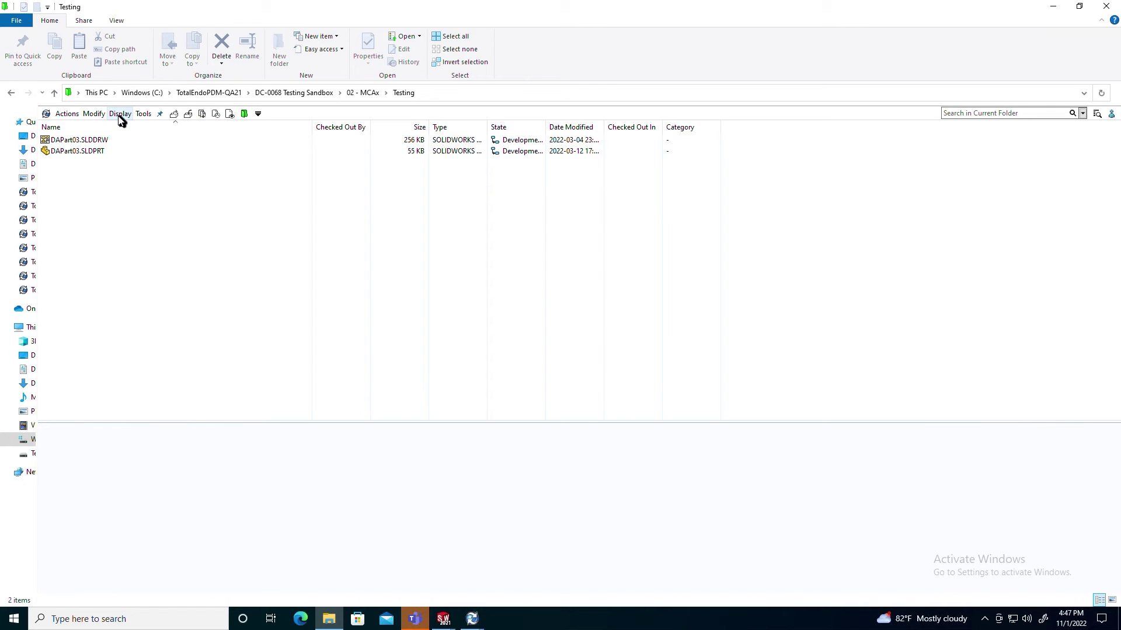
Turn on Show preview tabs from the file list's View context menu.
{"action": "right_click", "coordinate": [785, 246]}
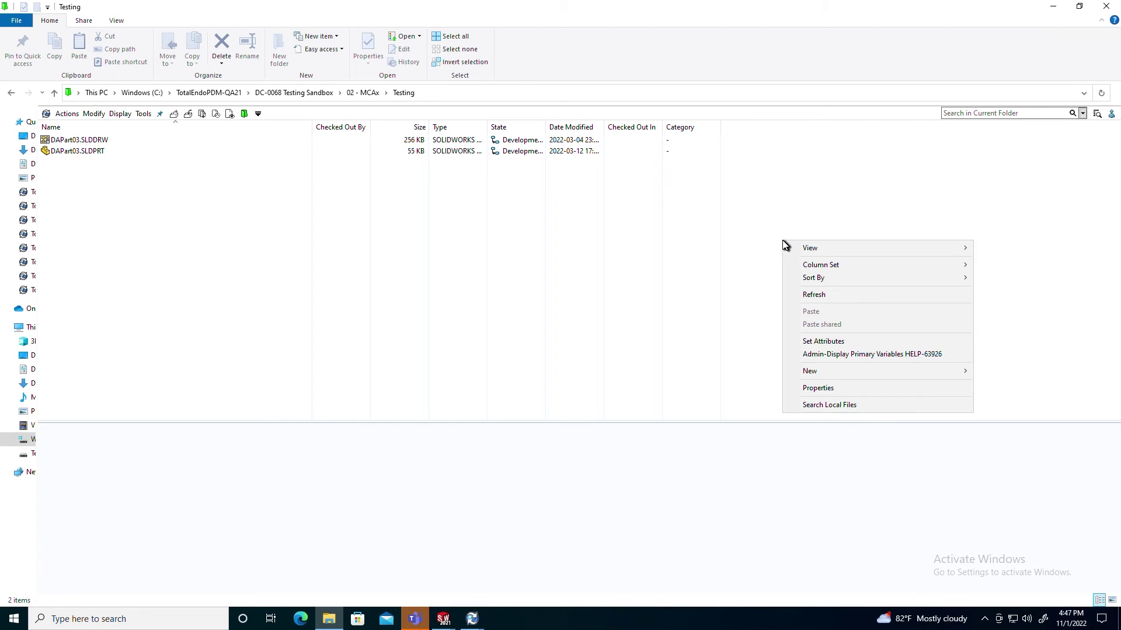
{"action": "mouse_move", "coordinate": [841, 247]}
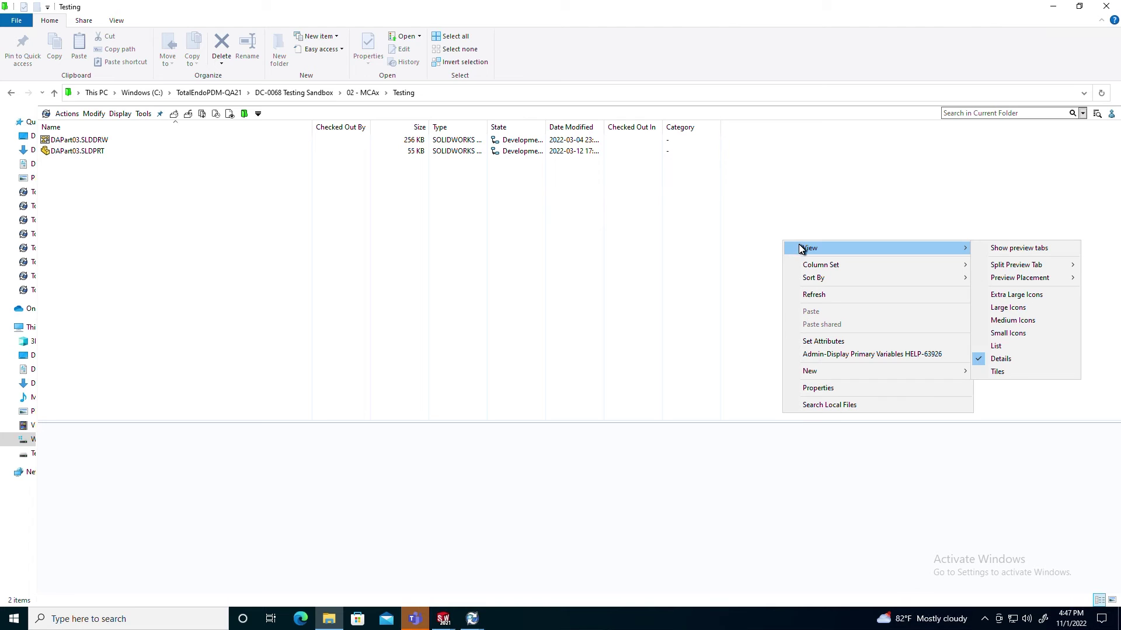
{"action": "left_click", "coordinate": [1007, 251]}
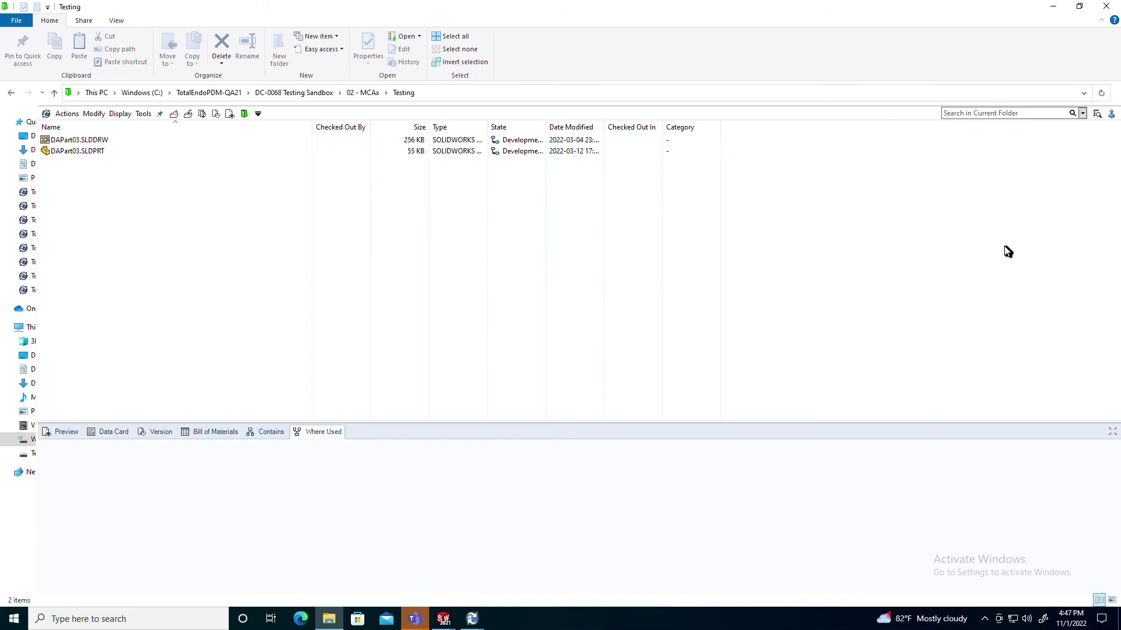